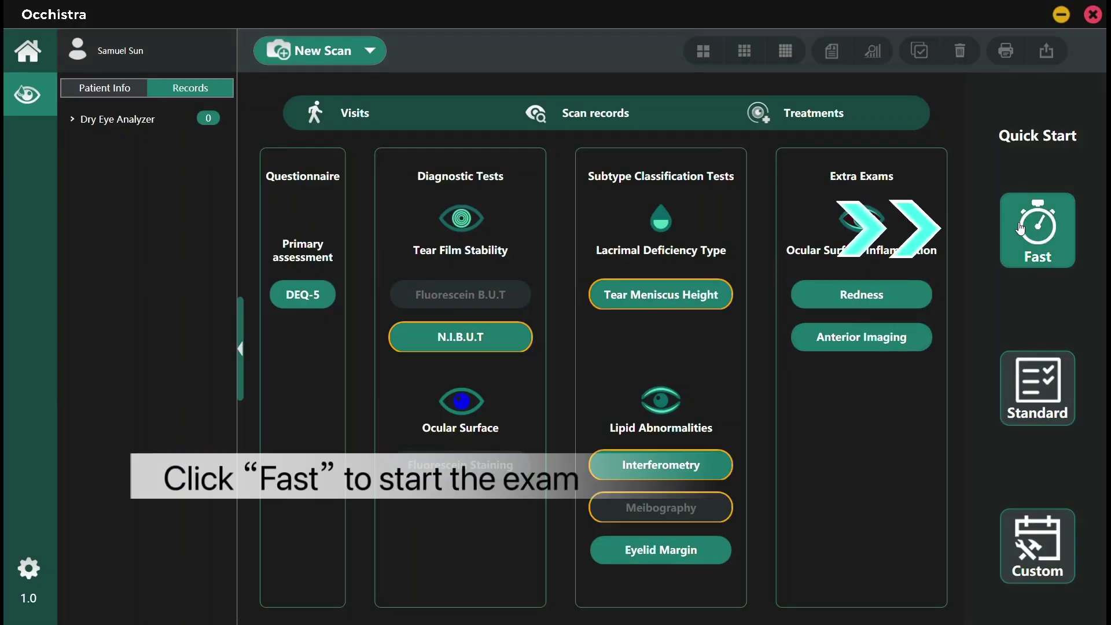
- Start a Fast quick dry eye exam from the Quick Start panel
{"action": "left_click", "coordinate": [1019, 223]}
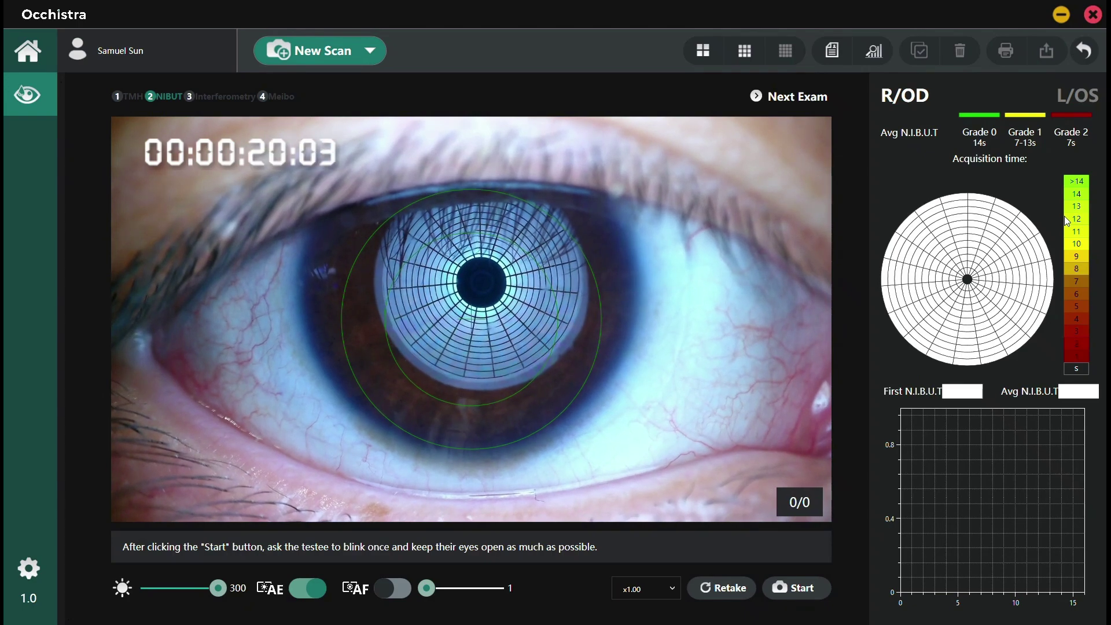
- Start the non-invasive break-up time recording for the right eye
{"action": "key", "text": "space"}
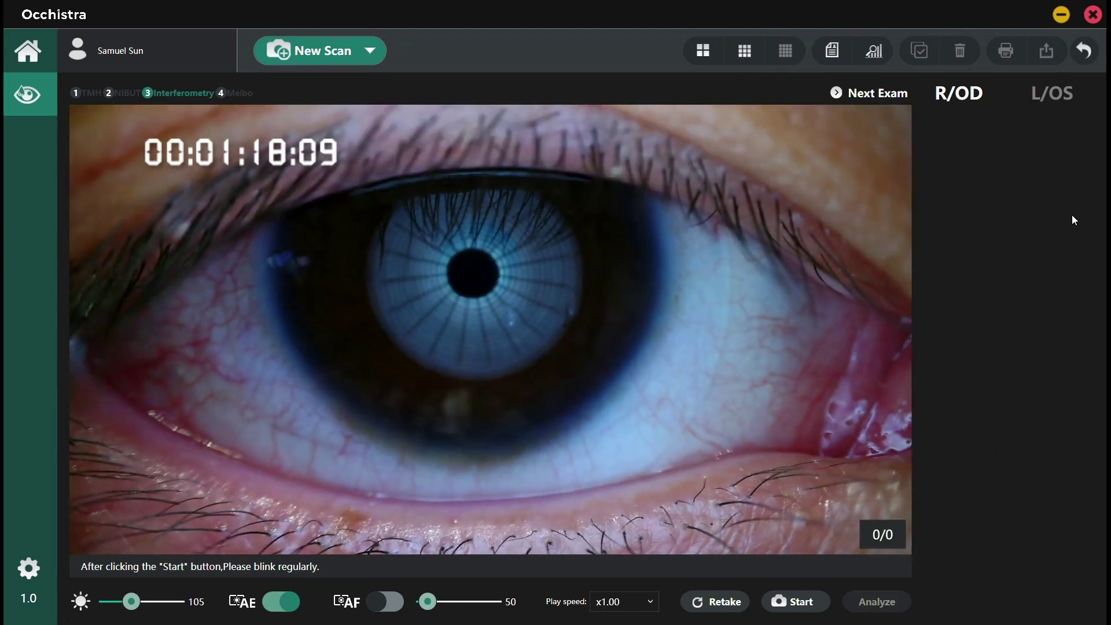
- Start recording the tear-film interferometry video
{"action": "key", "text": "space"}
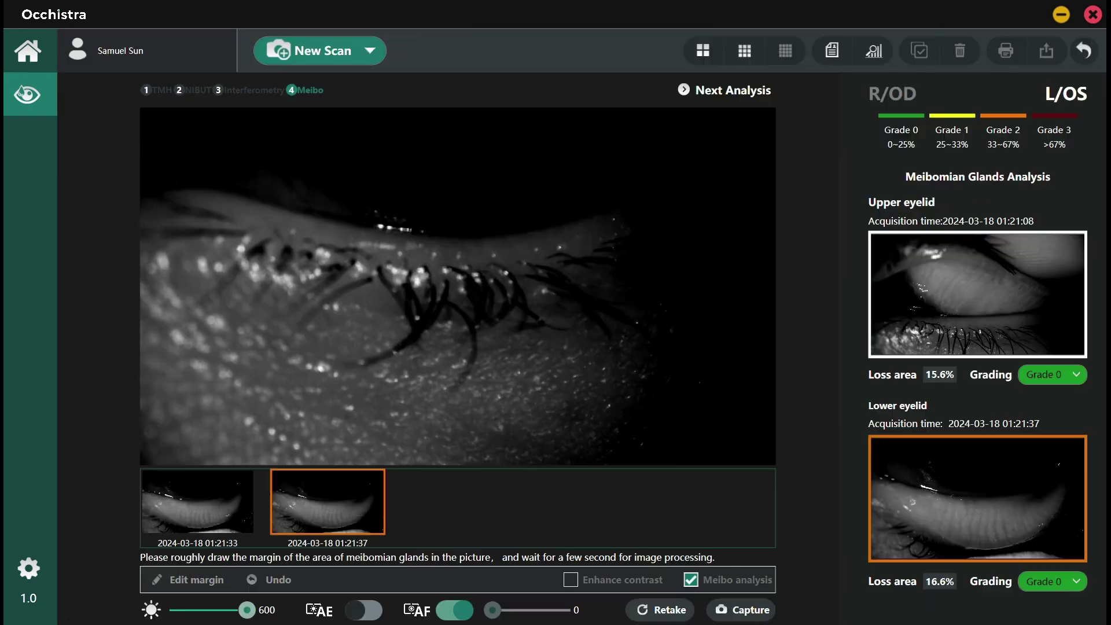
- Advance from the left-eye eyelid captures to the tear meniscus height review
{"action": "left_click", "coordinate": [738, 92]}
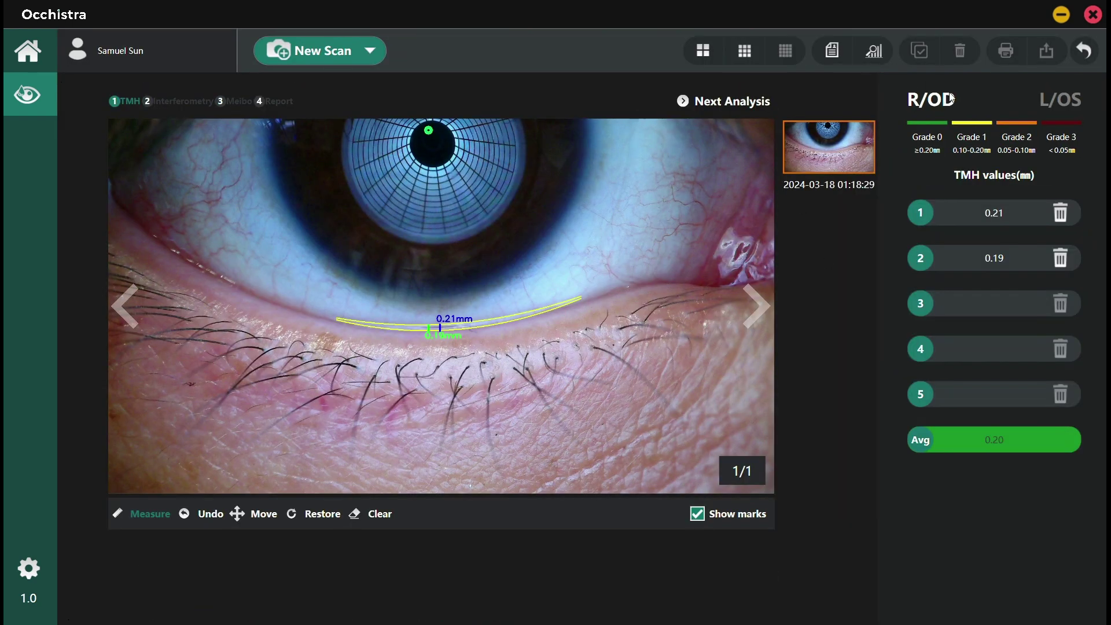
- Check left-eye tear meniscus heights, then grade both eyes' lipid layer Grade 1
{"action": "left_click", "coordinate": [1060, 102]}
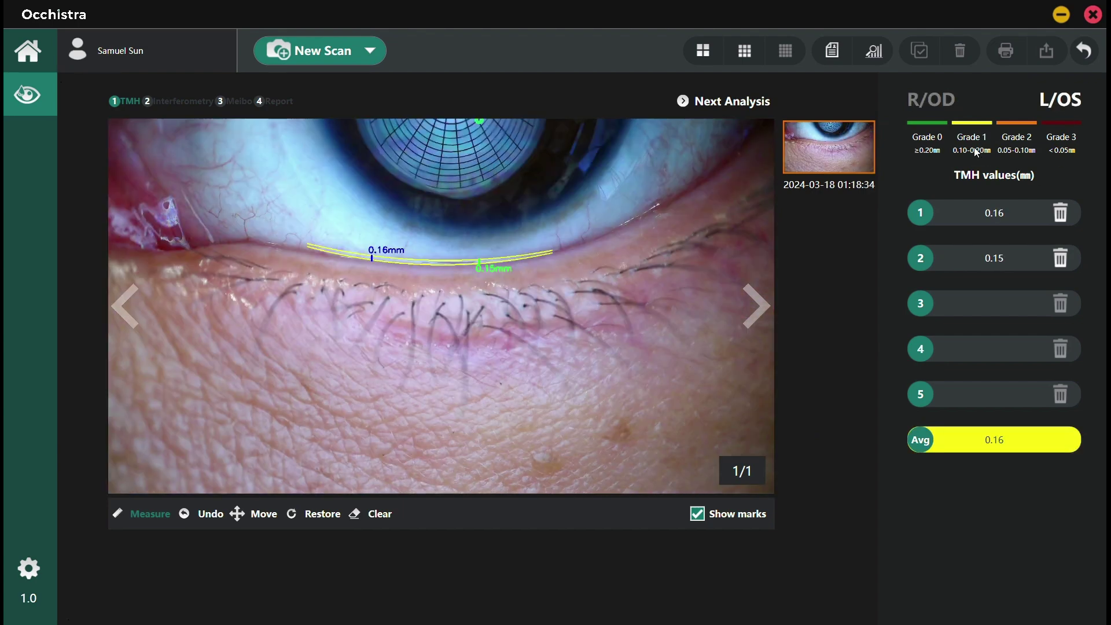
{"action": "left_click", "coordinate": [748, 109]}
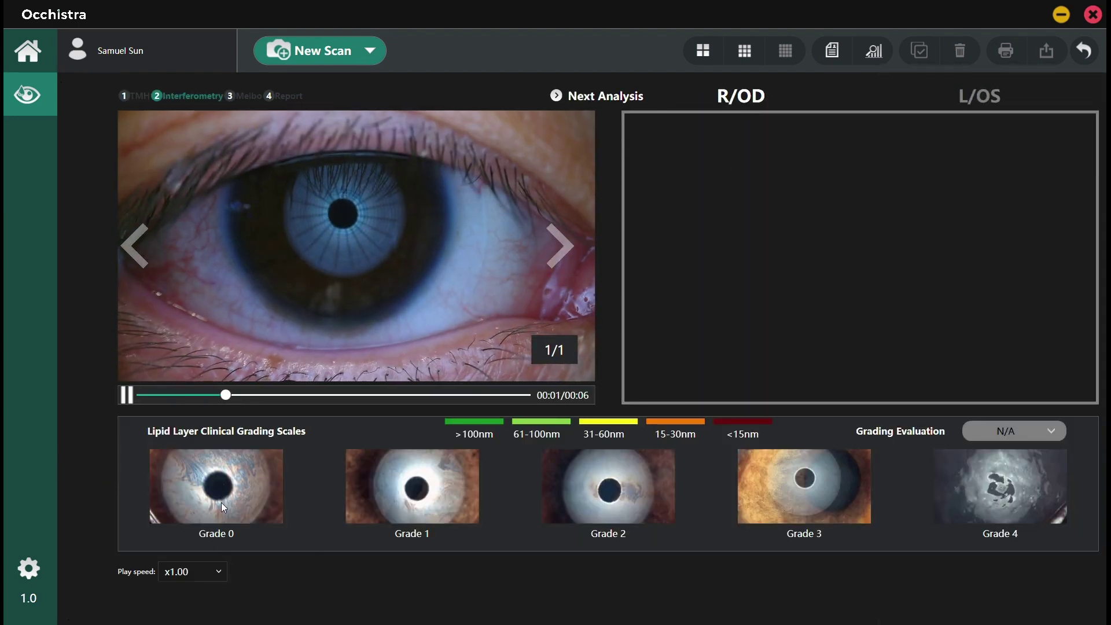
{"action": "left_click", "coordinate": [413, 487]}
{"action": "left_click", "coordinate": [989, 97]}
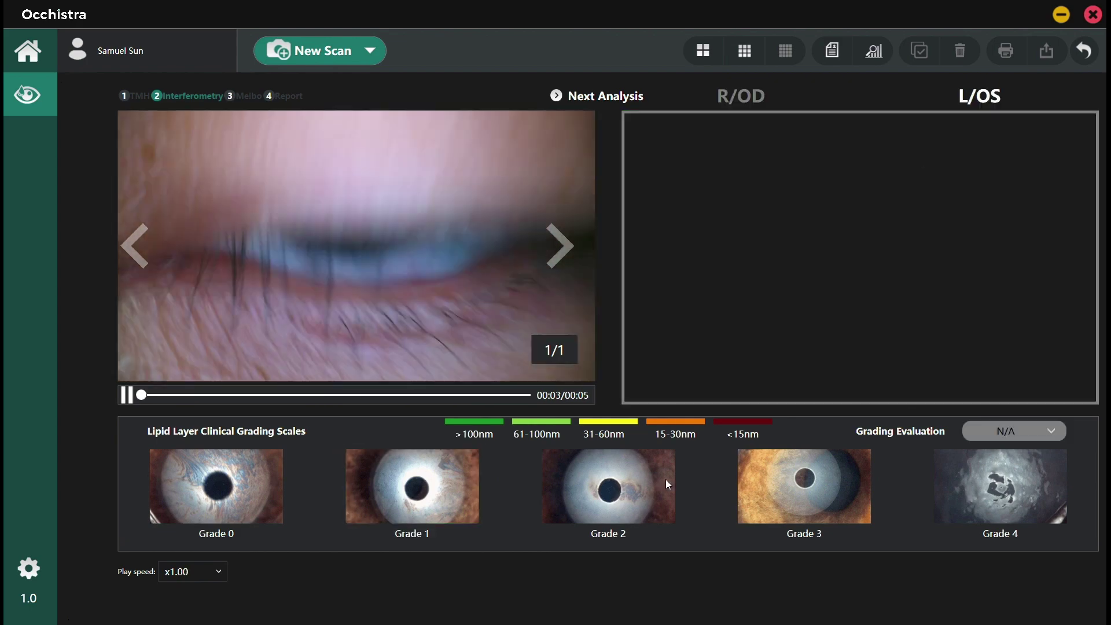
{"action": "left_click", "coordinate": [423, 512]}
{"action": "left_click", "coordinate": [599, 96]}
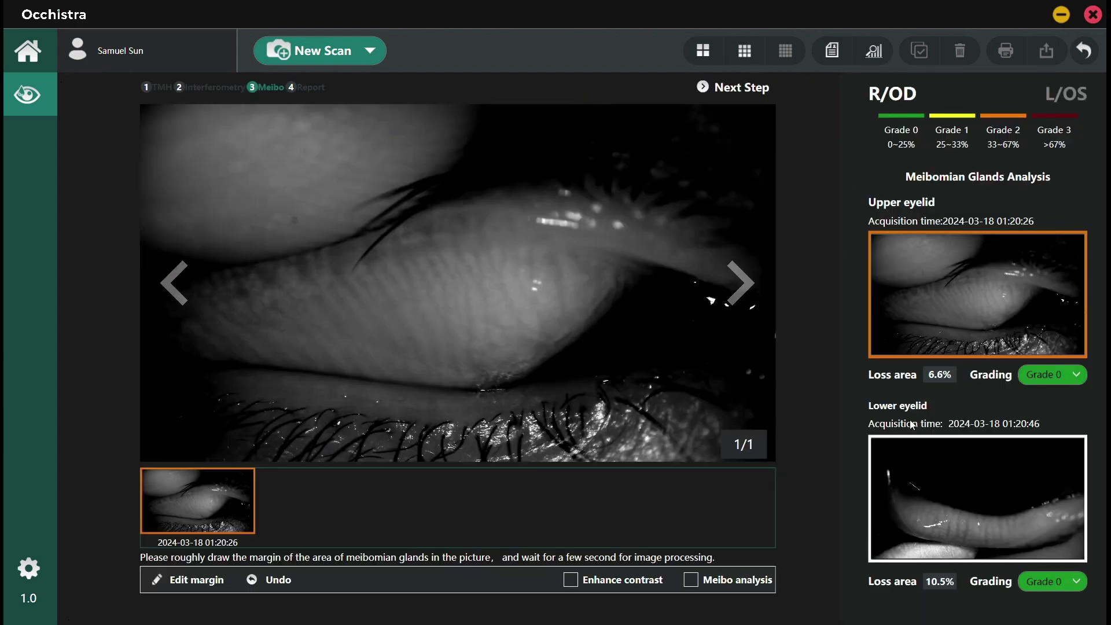
- Run Meibo analysis on the right upper eyelid and first lower-eyelid capture
{"action": "left_click", "coordinate": [187, 580]}
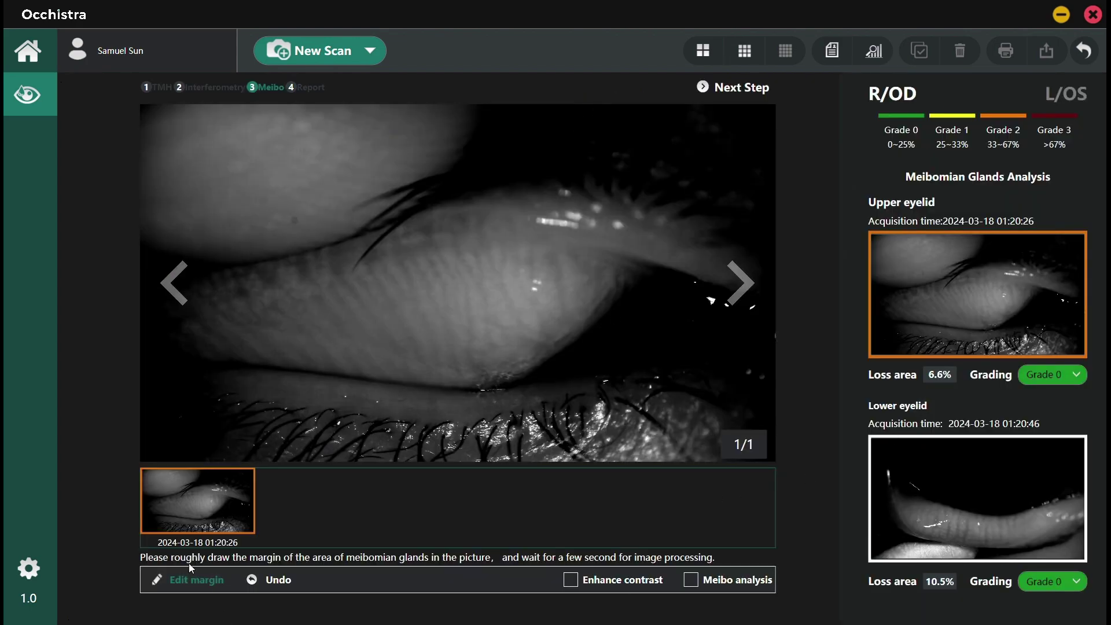
{"action": "left_click", "coordinate": [691, 581]}
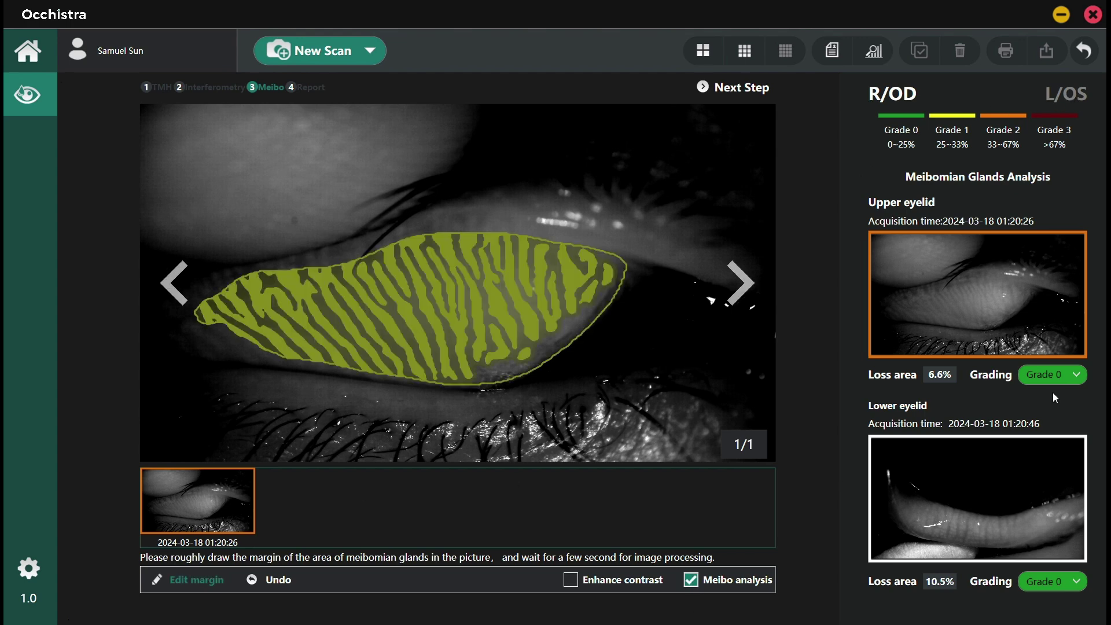
{"action": "left_click", "coordinate": [937, 451]}
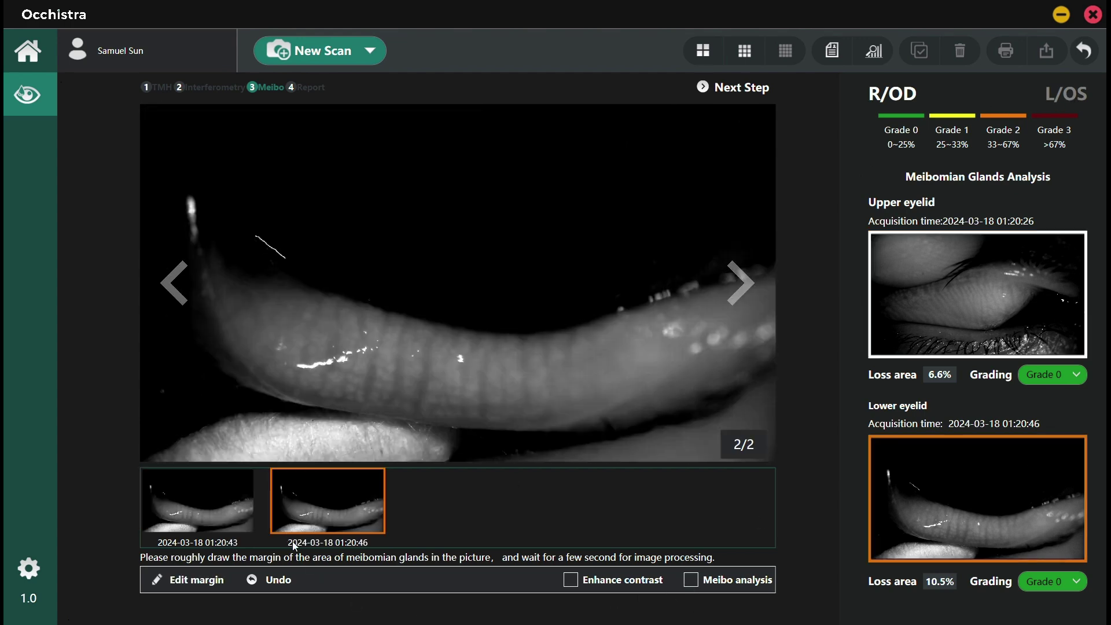
{"action": "left_click", "coordinate": [222, 501]}
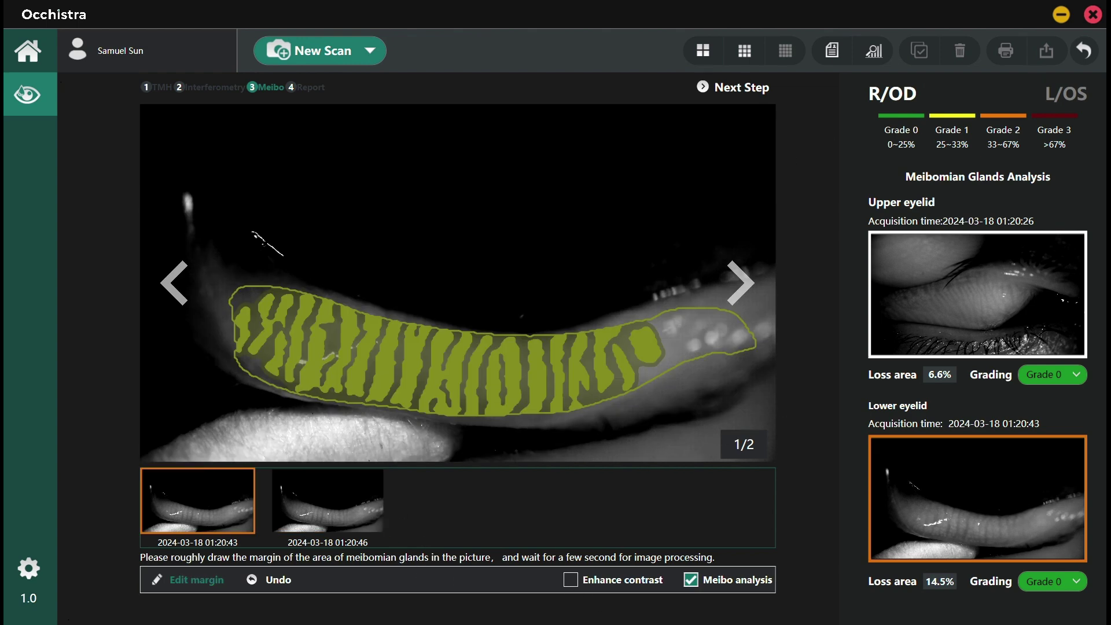
- Analyse glands on the left upper and lower eyelids, then open the DED report
{"action": "left_click", "coordinate": [1076, 95]}
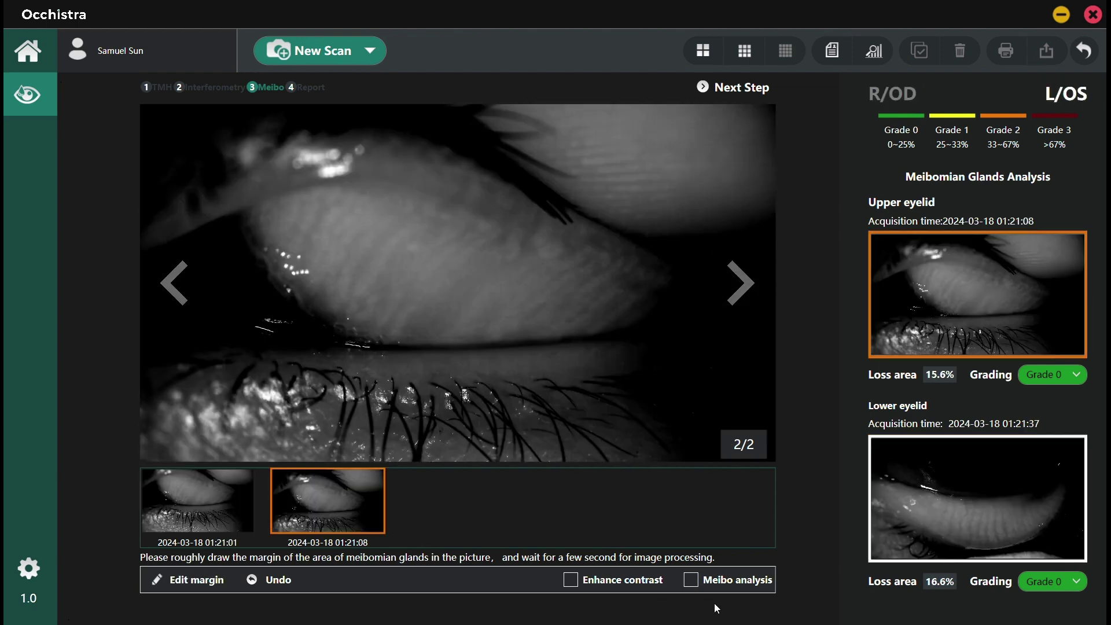
{"action": "left_click", "coordinate": [692, 580]}
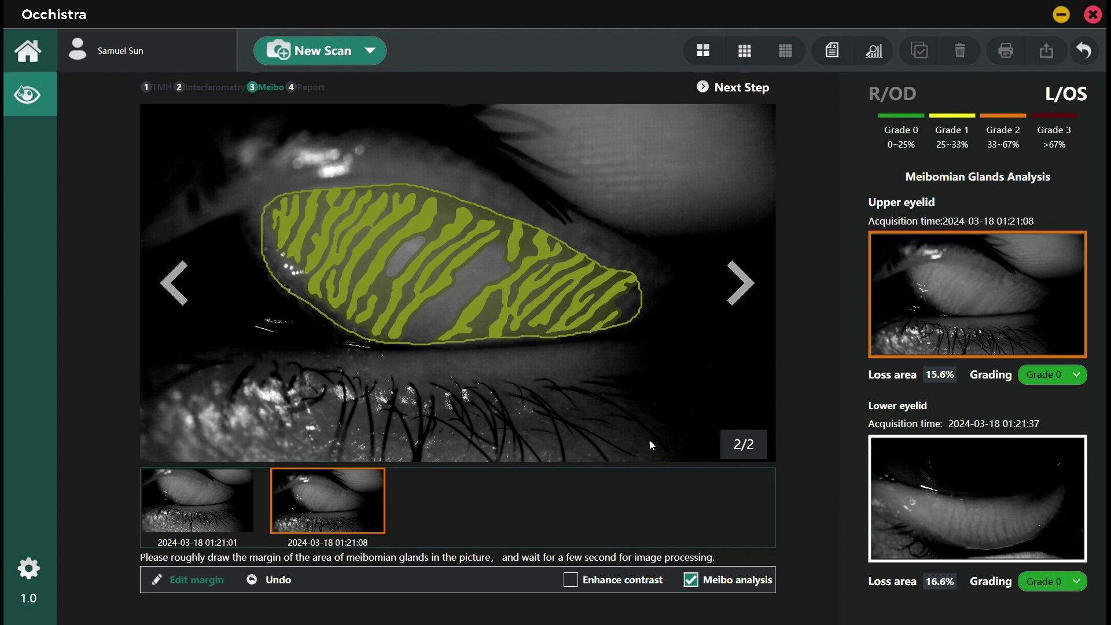
{"action": "left_click", "coordinate": [987, 444]}
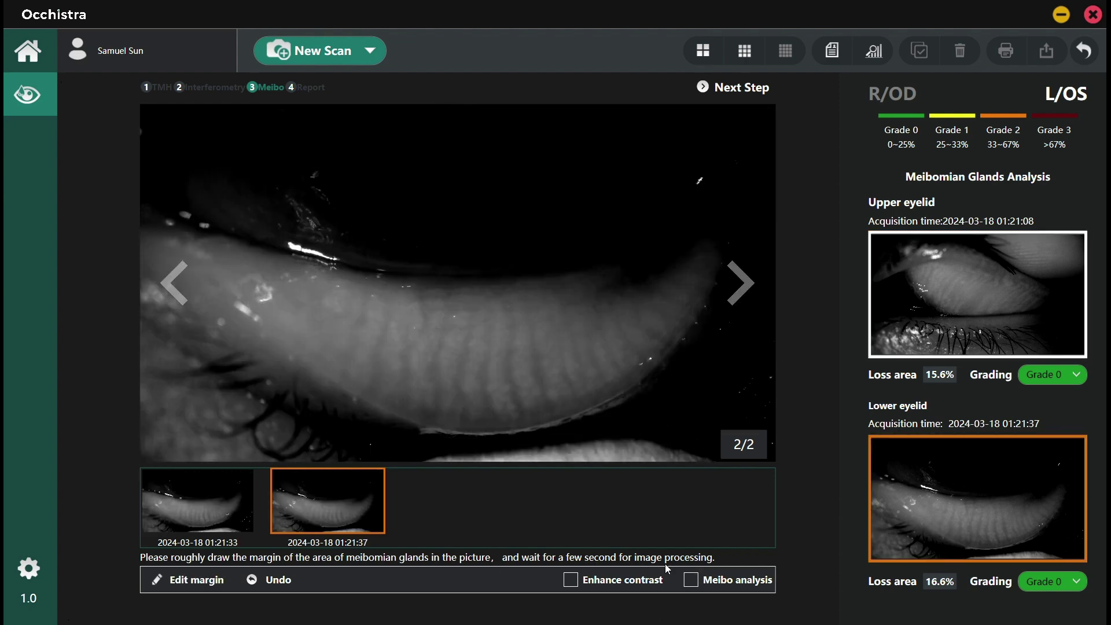
{"action": "left_click", "coordinate": [692, 580]}
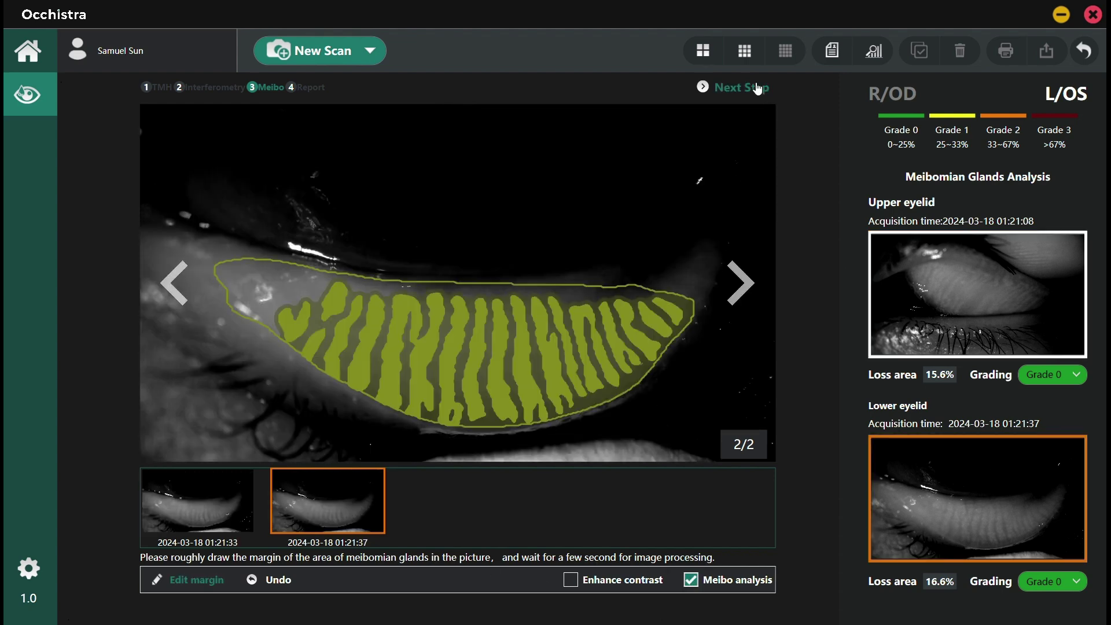
{"action": "left_click", "coordinate": [755, 88]}
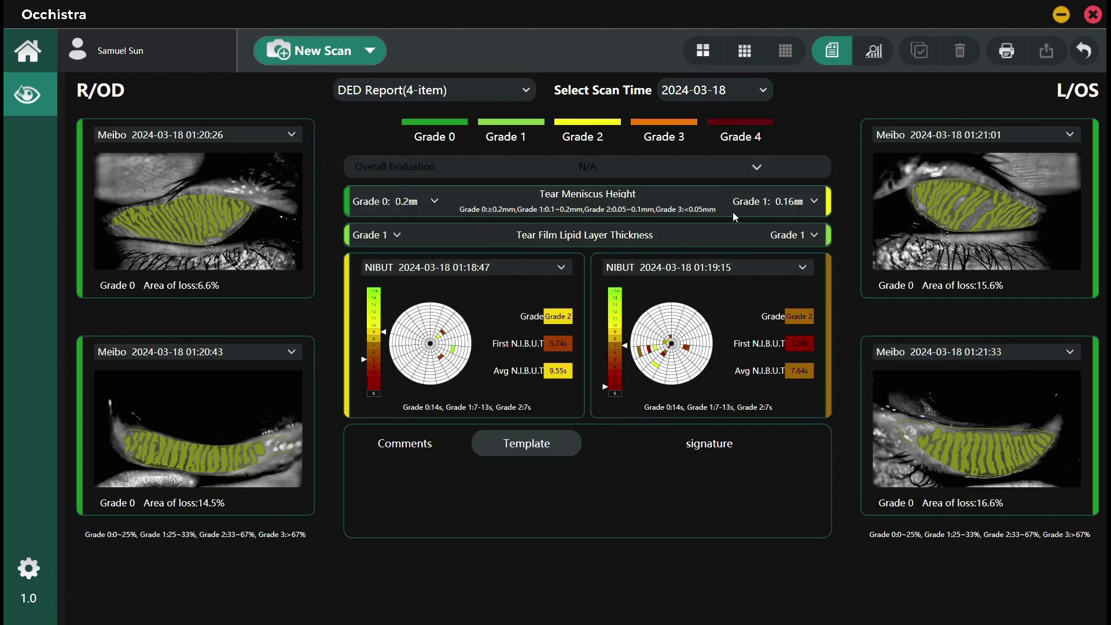
- Set the report's Overall Evaluation dropdown to Grade 1
{"action": "left_click", "coordinate": [652, 169]}
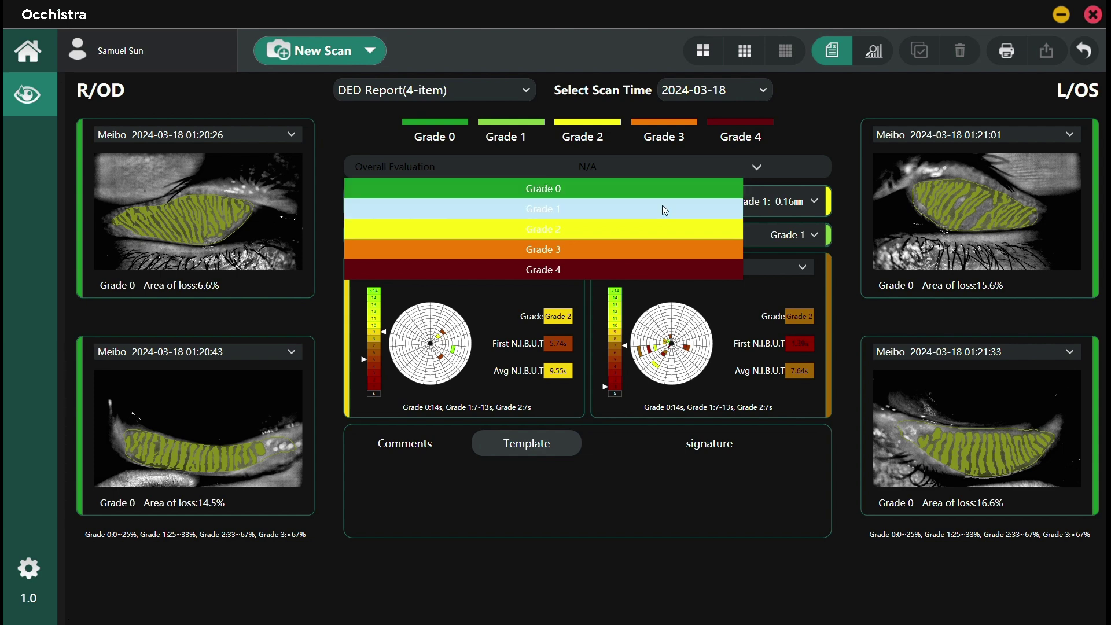
{"action": "left_click", "coordinate": [662, 204]}
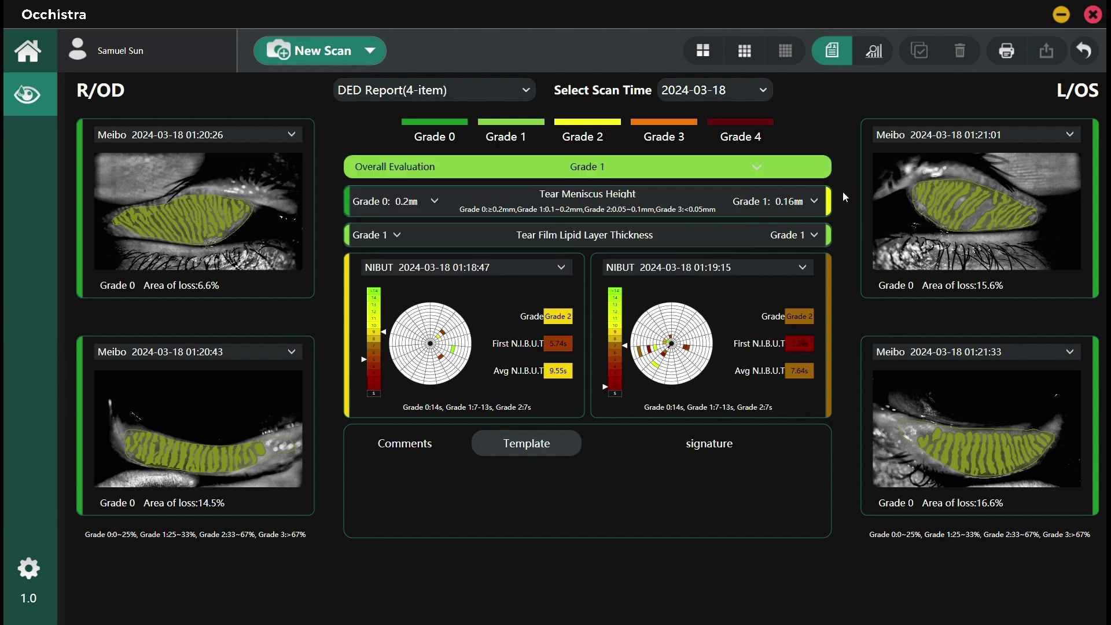